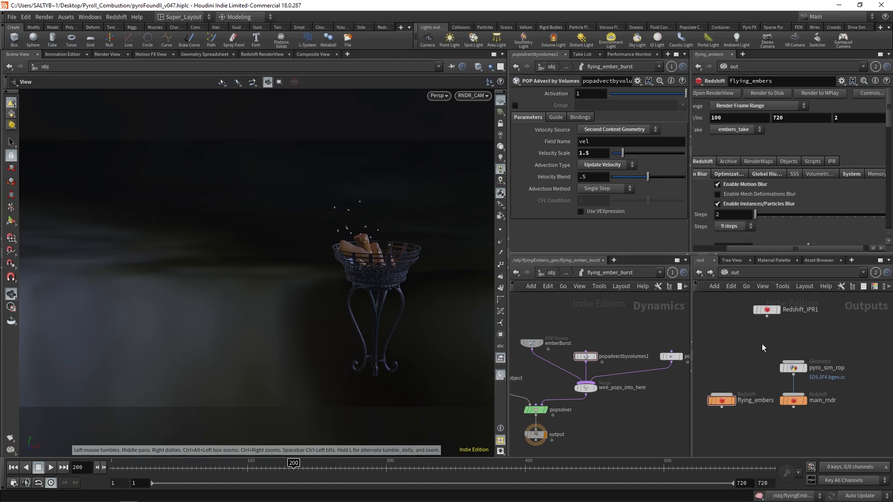
# - Select the main_rndr Redshift node and check its start, end and increment frame values
pyautogui.moveTo(785, 331); pyautogui.dragTo(753, 321, button='middle')
pyautogui.moveTo(816, 357); pyautogui.dragTo(837, 351, button='middle')
pyautogui.click(782, 386)
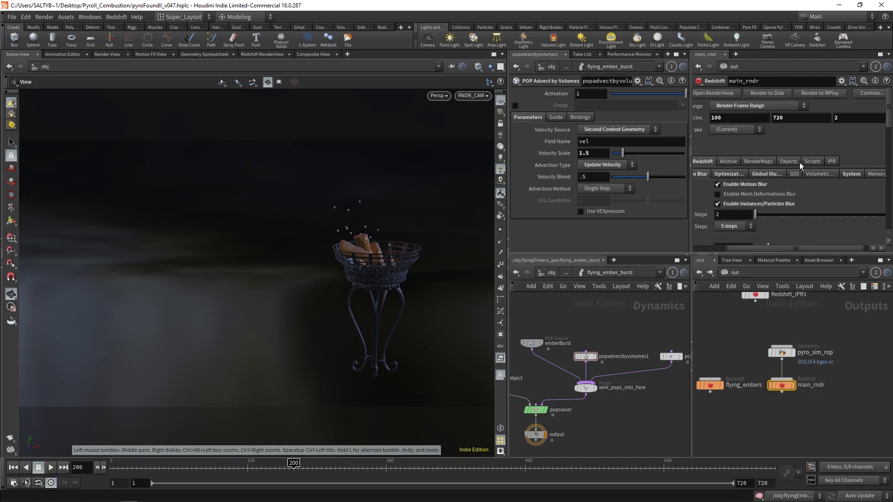
pyautogui.click(860, 117)
pyautogui.click(714, 117)
pyautogui.click(785, 118)
pyautogui.press('Tab')
# - Switch to File Explorer and look through the rendered EXR frames in the flyingEmbers folder
pyautogui.moveTo(0, 181); pyautogui.dragTo(340, 128)
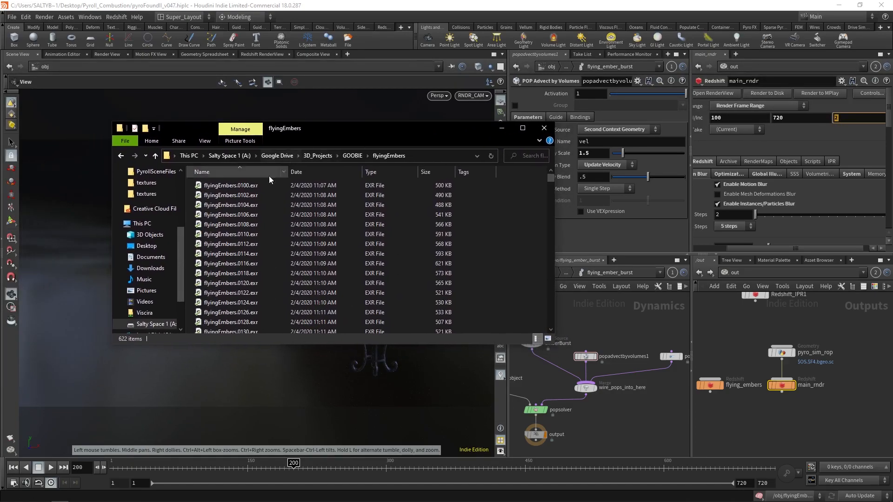
pyautogui.click(261, 186)
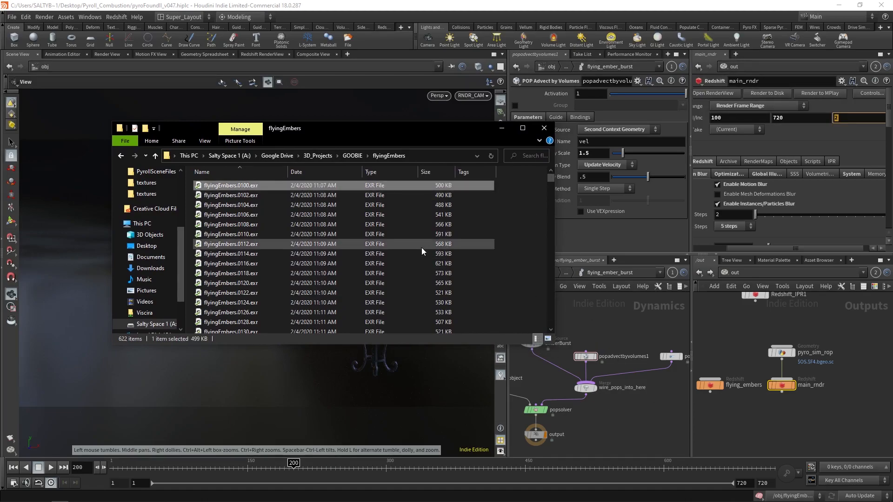
pyautogui.press('Down')
pyautogui.press('Down')
pyautogui.press('Down')
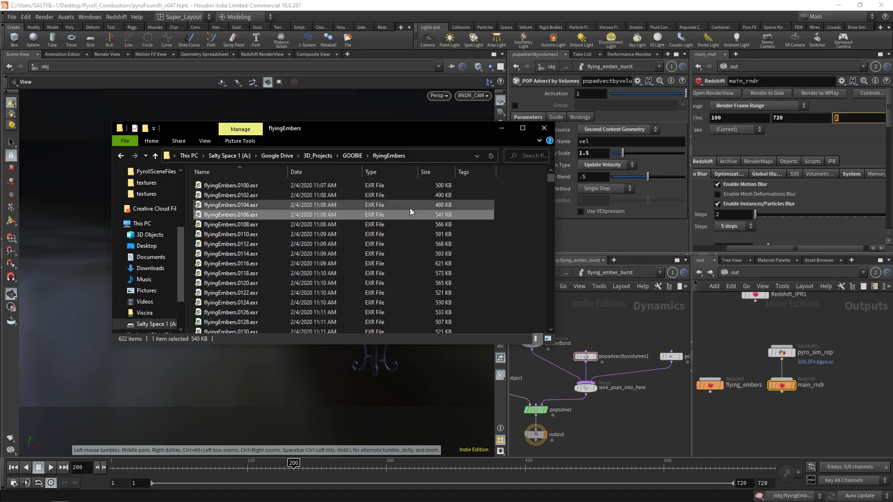
pyautogui.moveTo(407, 131); pyautogui.dragTo(389, 133)
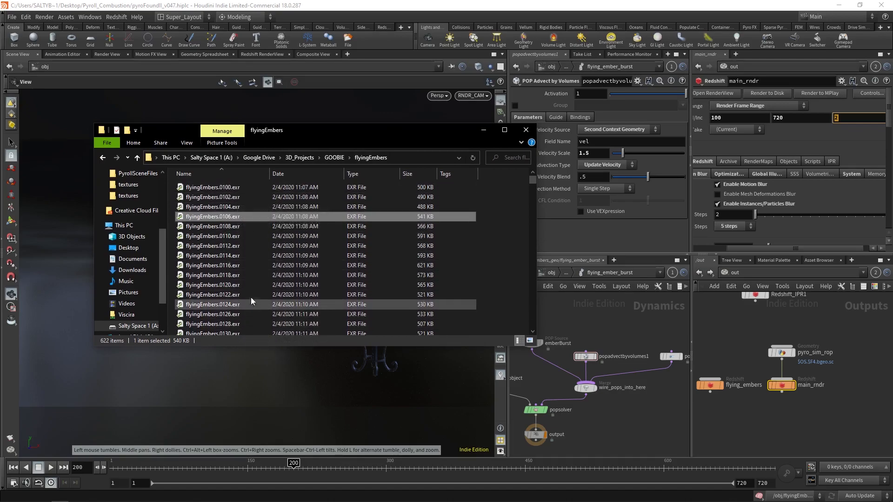
pyautogui.click(295, 116)
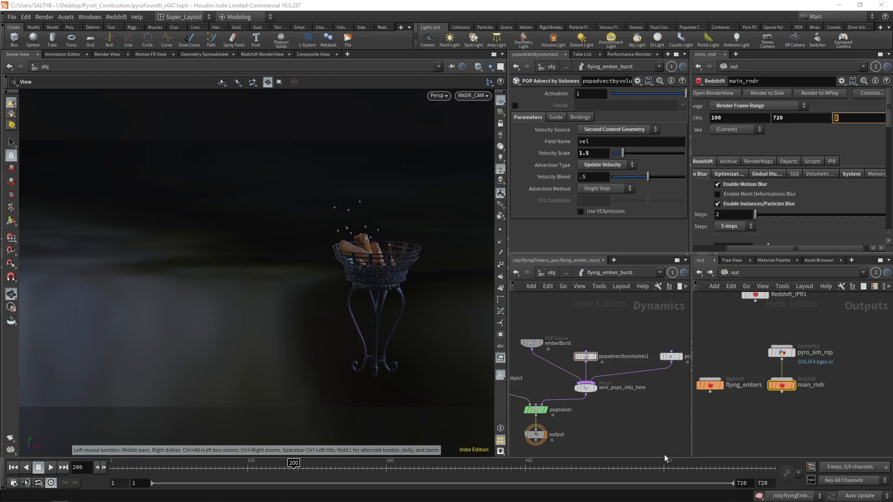
# - Select the pyro_sim_rop geometry node and examine its frame range settings
pyautogui.click(784, 353)
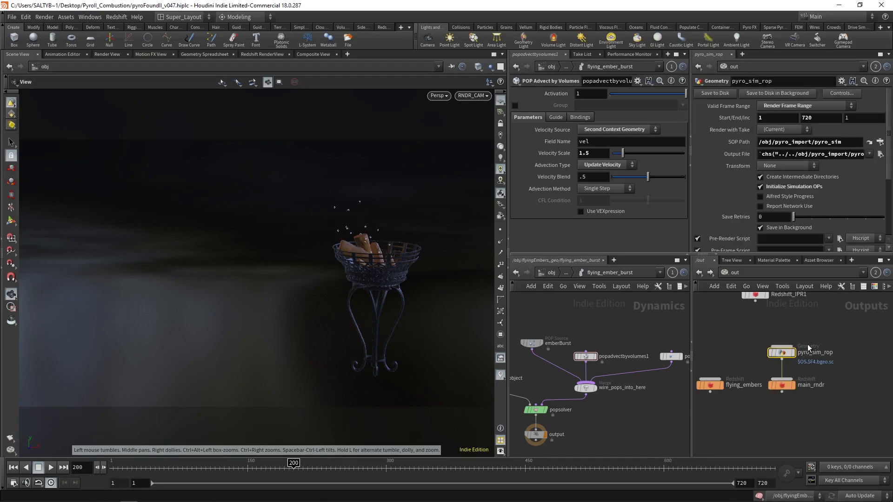
pyautogui.scroll(5, 831, 334)
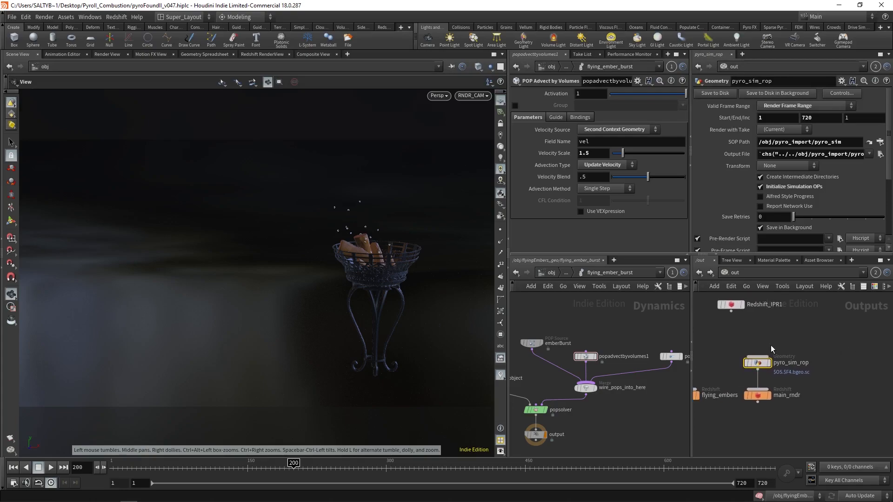
pyautogui.moveTo(774, 328); pyautogui.dragTo(791, 328, button='middle')
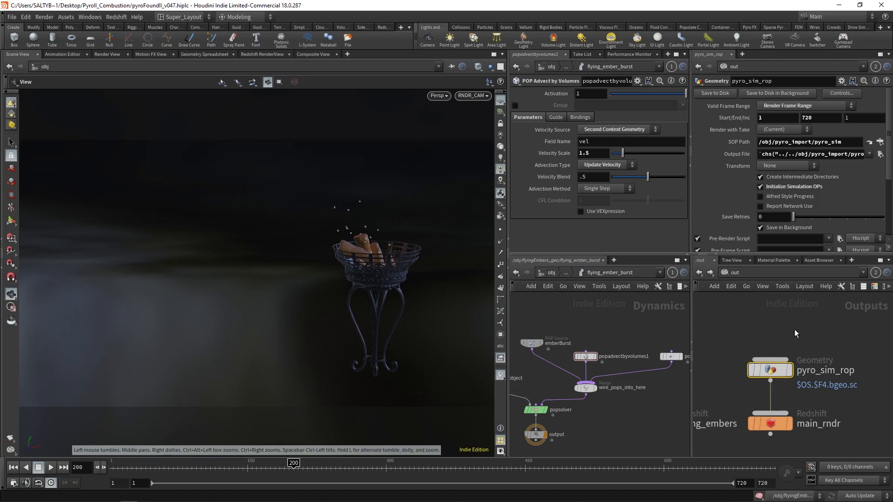
pyautogui.doubleClick(809, 120)
pyautogui.press('Return')
pyautogui.press('Return')
# - Open main_rndr's render dialog to view its dependency order options, and close it without rendering
pyautogui.click(765, 423)
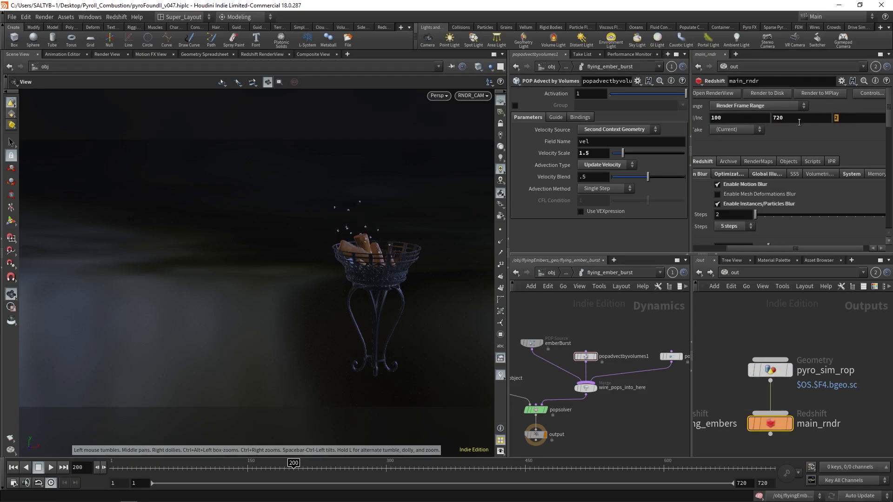
pyautogui.moveTo(818, 335); pyautogui.dragTo(810, 333, button='middle')
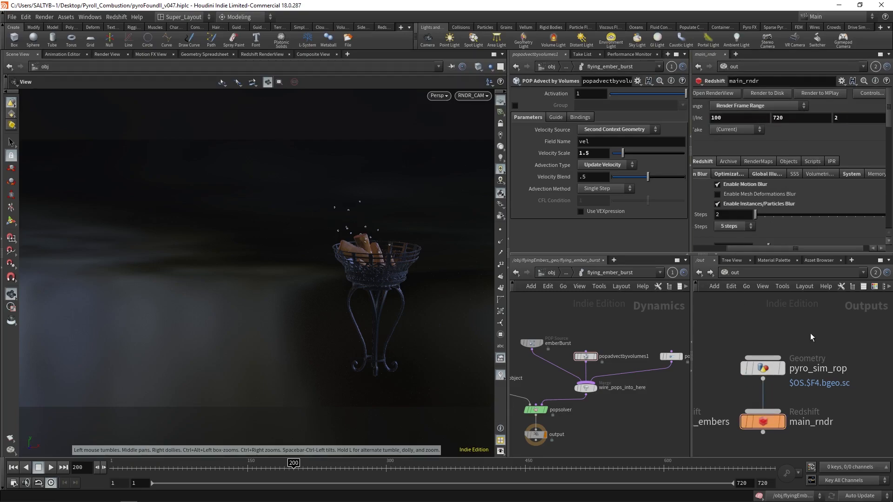
pyautogui.click(782, 425)
pyautogui.click(628, 381)
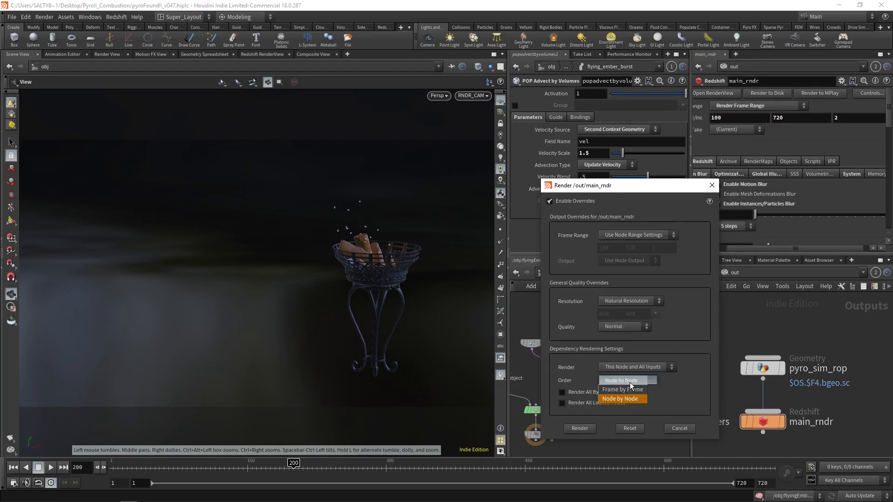
pyautogui.click(711, 185)
pyautogui.moveTo(721, 390); pyautogui.dragTo(746, 388, button='middle')
pyautogui.moveTo(794, 421); pyautogui.dragTo(795, 422)
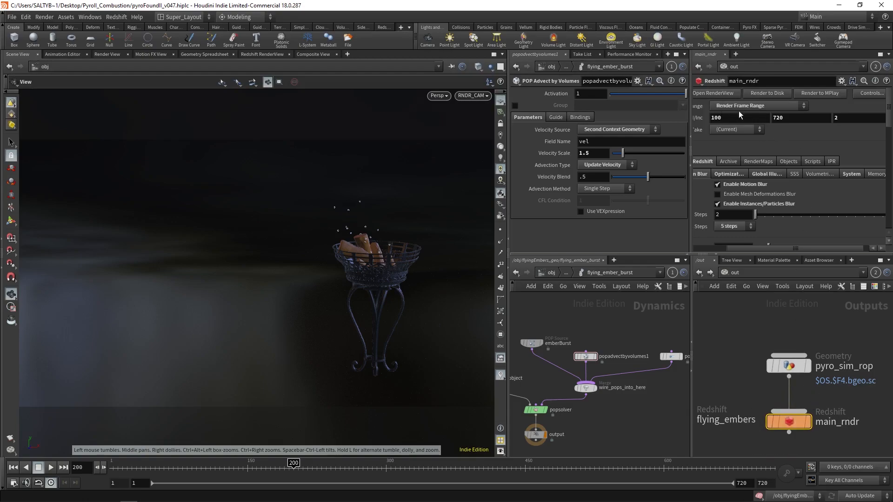
pyautogui.doubleClick(814, 118)
pyautogui.moveTo(773, 382); pyautogui.dragTo(763, 383, button='middle')
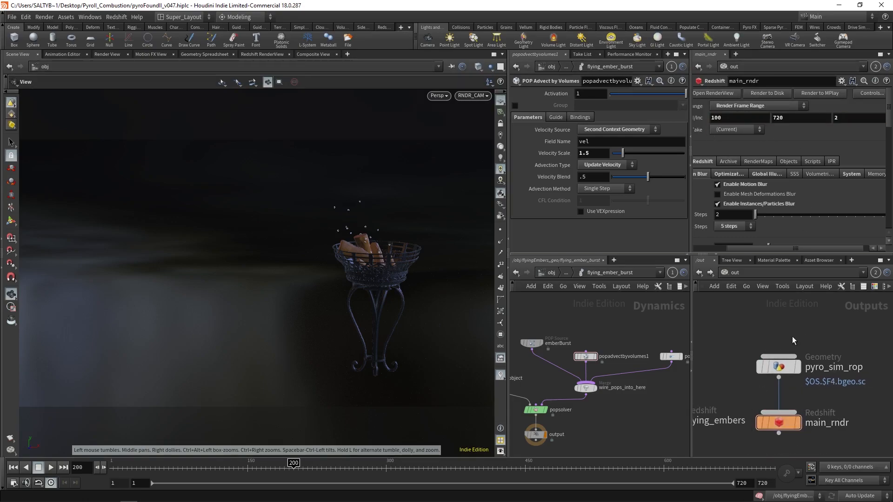
pyautogui.moveTo(792, 336); pyautogui.dragTo(801, 331, button='middle')
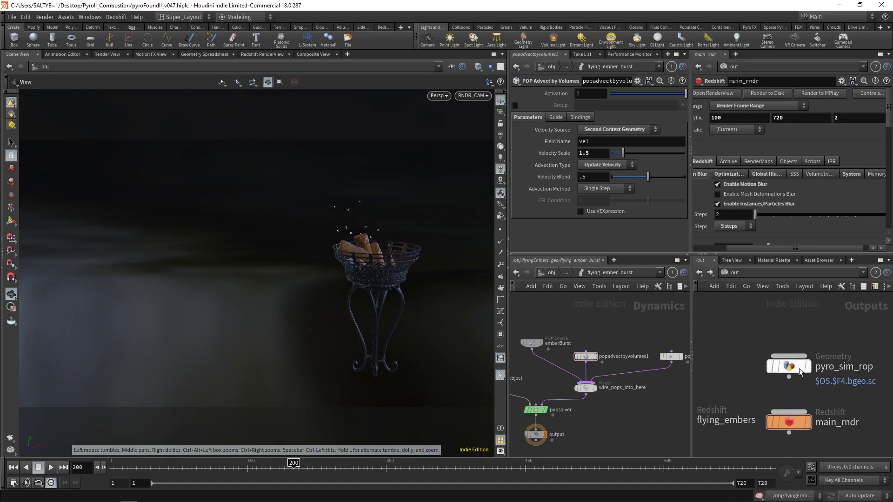
pyautogui.moveTo(809, 427)
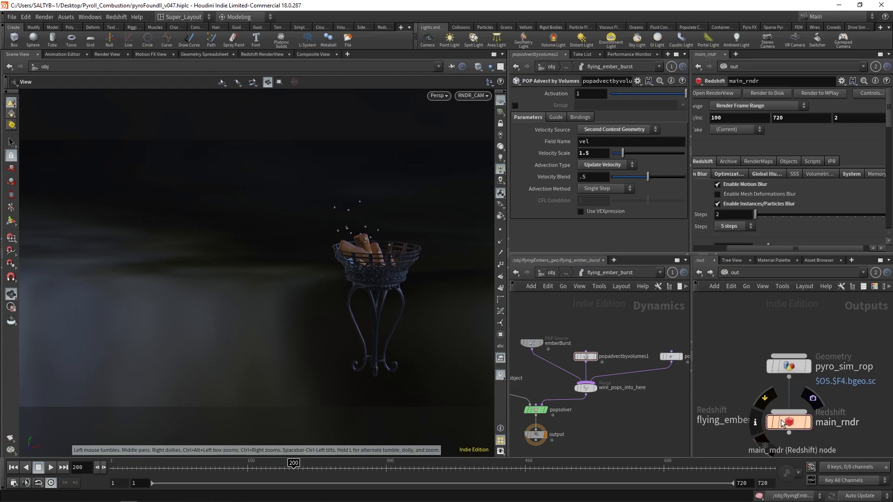
# - Select the flying_embers Redshift node and review its motion blur settings, including frame duration and shutter values
pyautogui.press('h')
pyautogui.click(739, 409)
pyautogui.moveTo(768, 248); pyautogui.dragTo(741, 247)
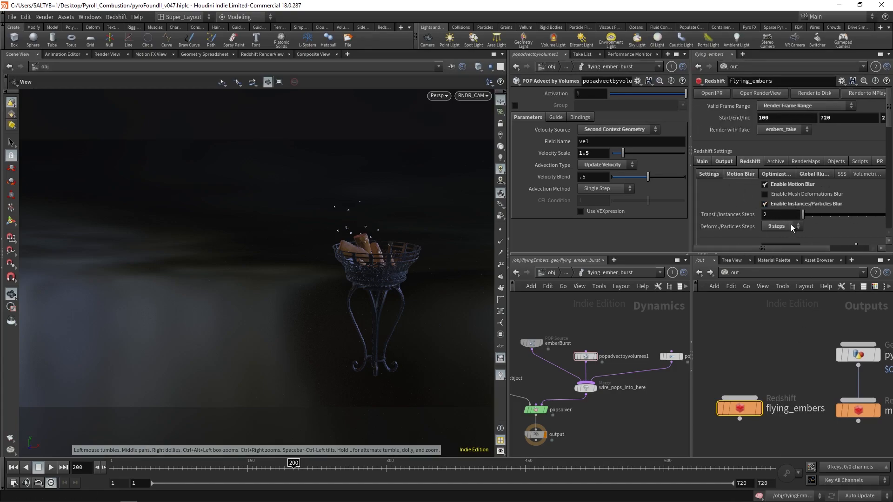
pyautogui.moveTo(890, 115); pyautogui.dragTo(879, 134)
pyautogui.moveTo(769, 173); pyautogui.dragTo(757, 176)
pyautogui.write('1')
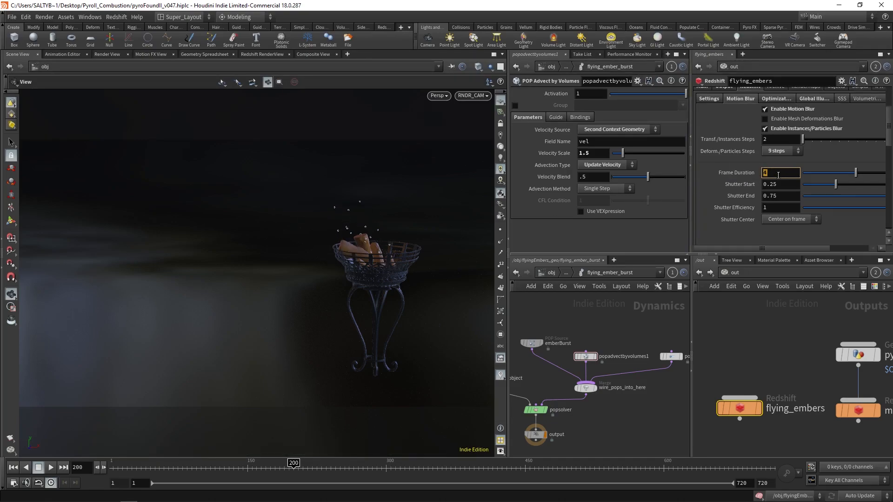
# - Select the emberBurst POP Source in the flying_ember_burst network to examine its birth parameters
pyautogui.click(590, 315)
pyautogui.moveTo(626, 328); pyautogui.dragTo(634, 330, button='middle')
pyautogui.moveTo(627, 331); pyautogui.dragTo(583, 363)
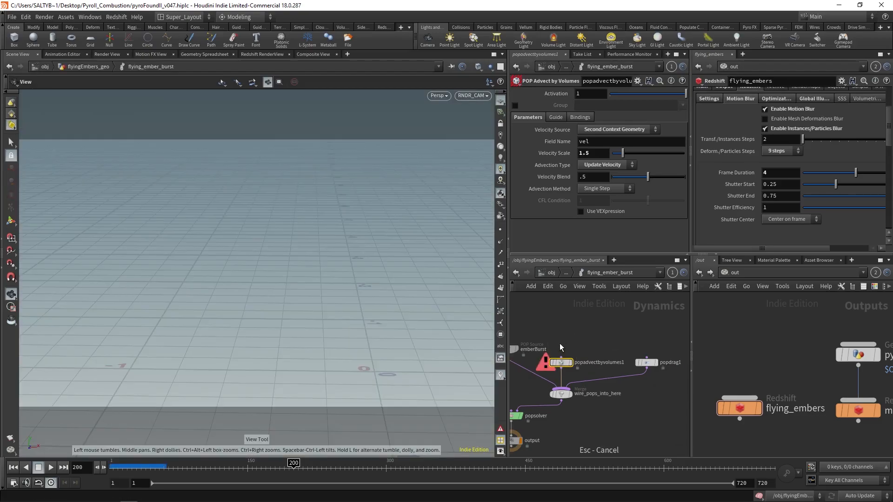
pyautogui.moveTo(601, 338); pyautogui.dragTo(661, 349, button='middle')
pyautogui.click(554, 355)
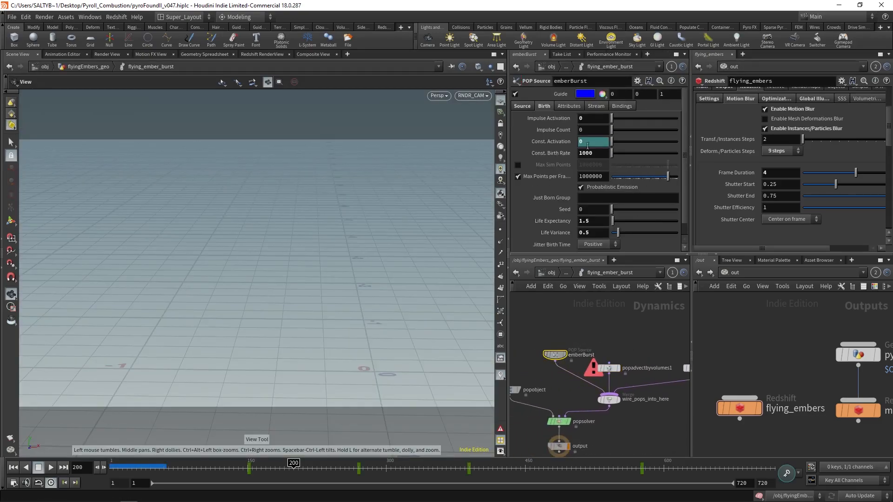
# - Go up to the flyingEmbers_geo network and look over its ember simulation and merge nodes
pyautogui.click(515, 275)
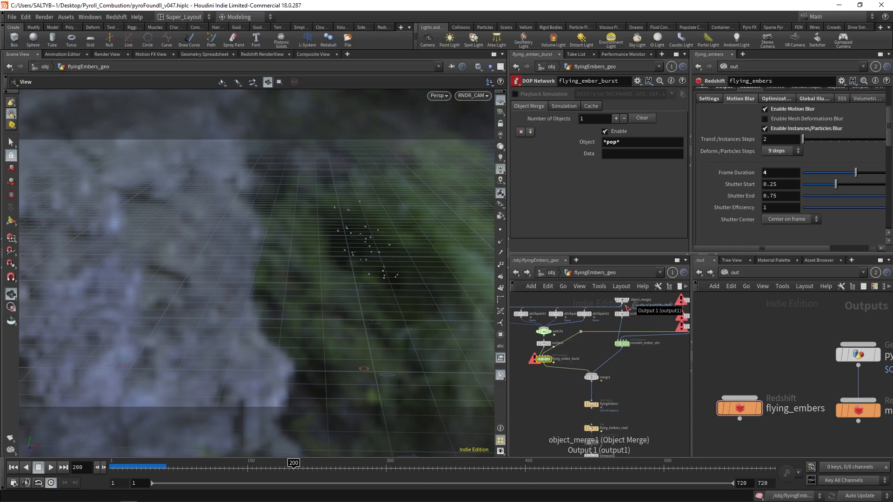
pyautogui.moveTo(592, 347); pyautogui.dragTo(579, 348, button='middle')
pyautogui.moveTo(640, 353); pyautogui.dragTo(610, 356, button='middle')
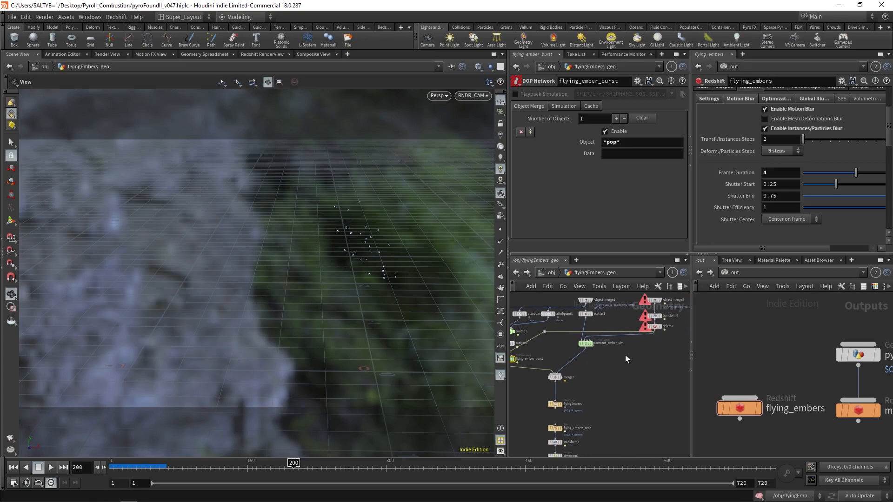
pyautogui.moveTo(632, 357); pyautogui.dragTo(642, 359, button='middle')
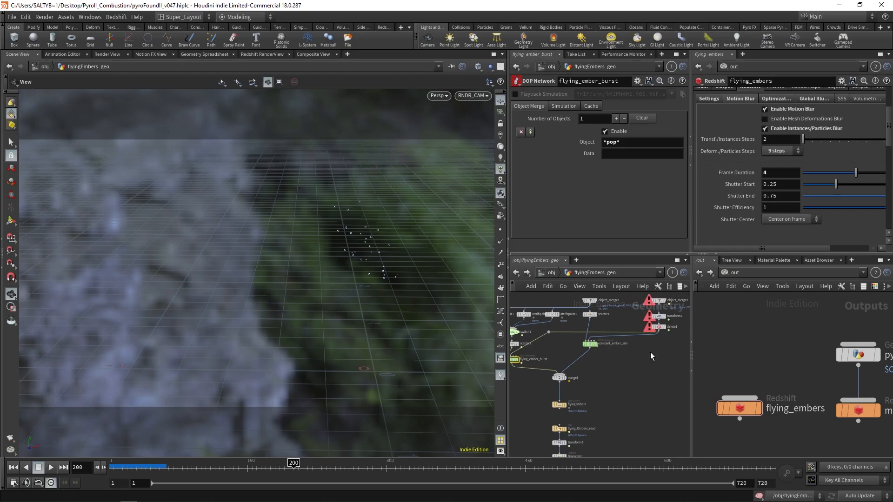
# - Open the comp1 compositing network under img and show the flyingEmbersF4_exr file node in the Composite View
pyautogui.click(728, 273)
pyautogui.click(811, 304)
pyautogui.click(732, 275)
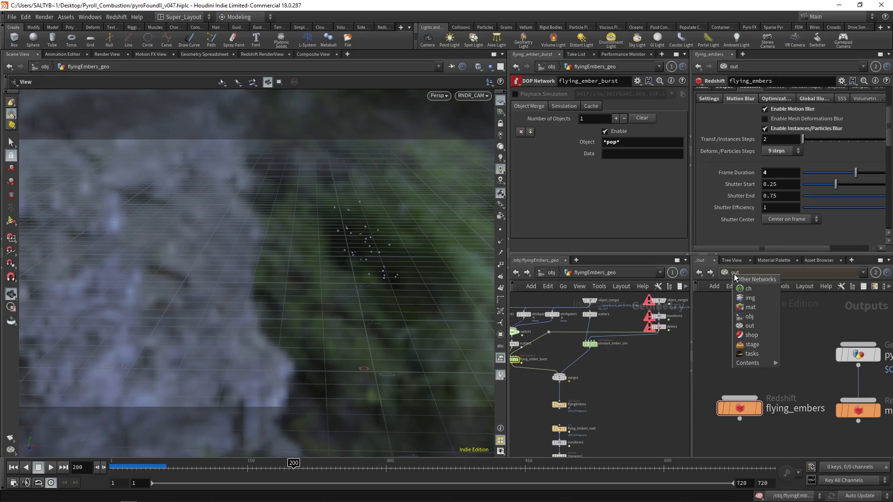
pyautogui.click(750, 298)
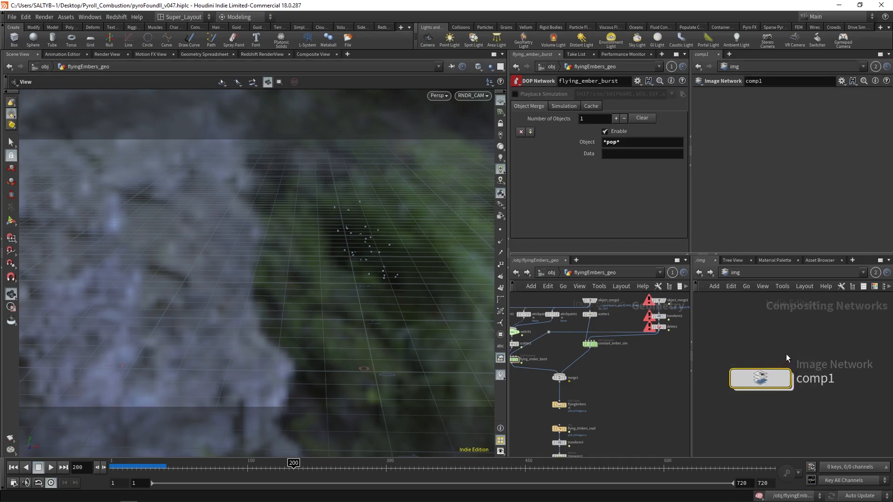
pyautogui.press('Return')
pyautogui.moveTo(776, 355); pyautogui.dragTo(778, 390, button='middle')
pyautogui.moveTo(757, 344); pyautogui.dragTo(767, 361, button='middle')
pyautogui.moveTo(766, 361); pyautogui.dragTo(753, 346)
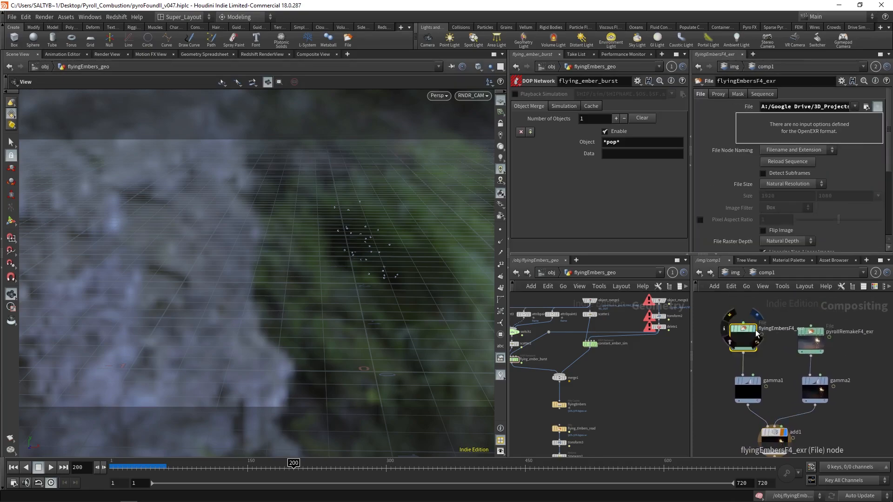
pyautogui.click(313, 54)
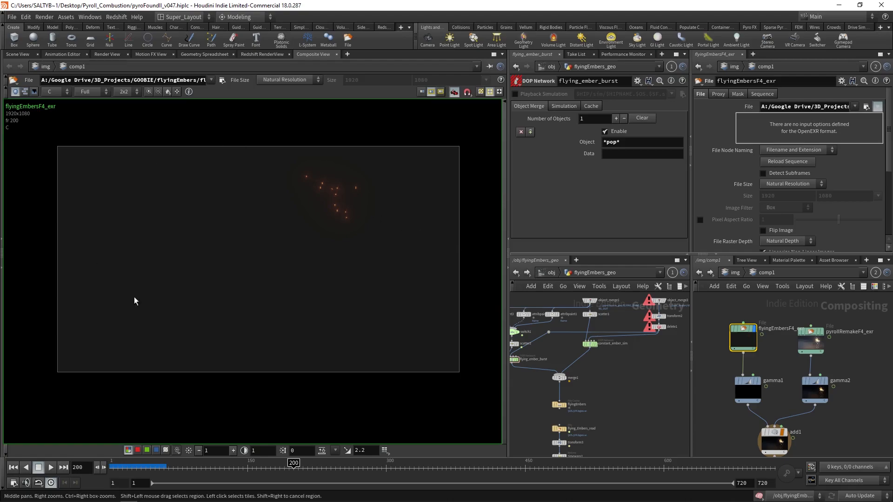
# - Switch the flyingEmbers_geo network pane to the out network and select the main_rndr node
pyautogui.click(546, 272)
pyautogui.click(548, 273)
pyautogui.click(568, 325)
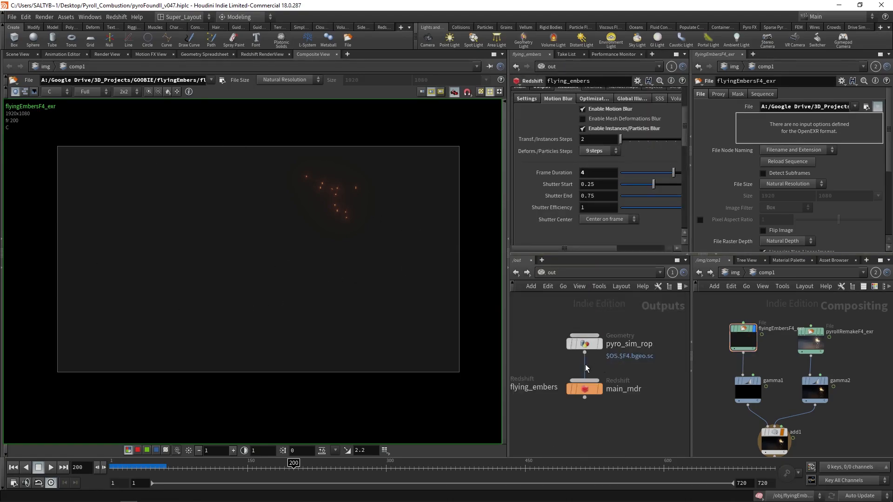
pyautogui.scroll(3, 571, 364)
pyautogui.moveTo(561, 359); pyautogui.dragTo(583, 364, button='middle')
pyautogui.click(624, 399)
pyautogui.scroll(3, 687, 123)
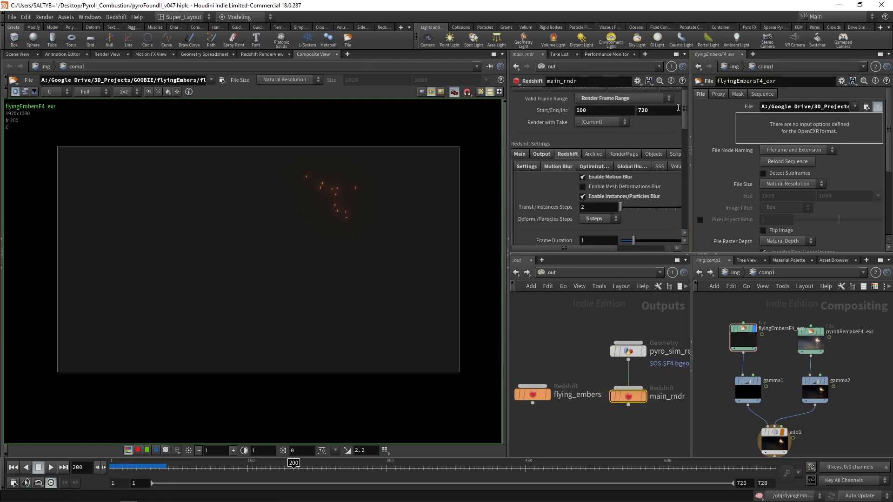
# - Inspect main_rndr's Redshift sampling options and its output post effects for MPlay, HDR and LDR files
pyautogui.moveTo(568, 252); pyautogui.dragTo(587, 247)
pyautogui.click(641, 163)
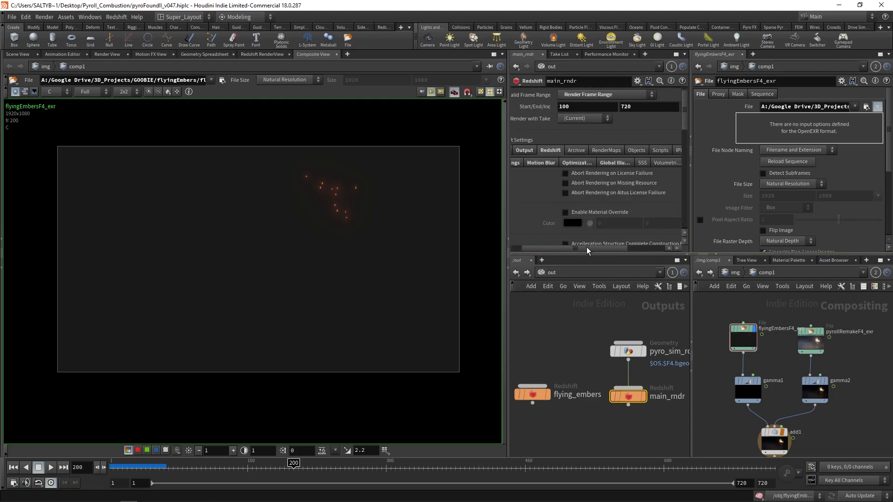
pyautogui.click(518, 163)
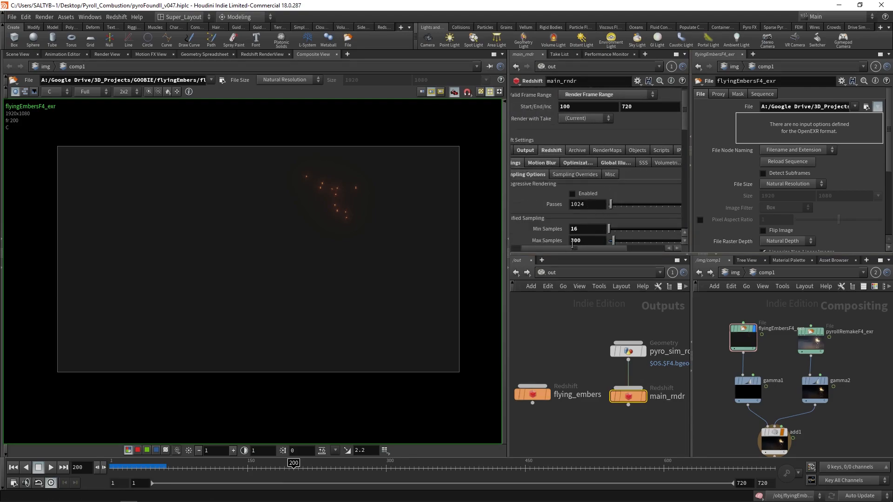
pyautogui.moveTo(579, 251)
pyautogui.mouseDown()
pyautogui.moveTo(564, 250)
pyautogui.moveTo(621, 249)
pyautogui.moveTo(569, 250)
pyautogui.mouseUp()
pyautogui.click(541, 150)
pyautogui.click(598, 163)
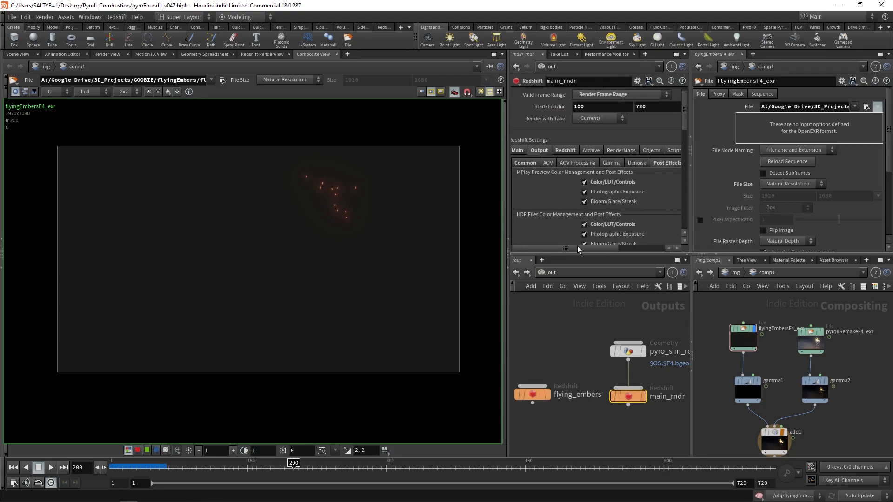
pyautogui.moveTo(682, 121)
pyautogui.mouseDown()
pyautogui.moveTo(676, 138)
pyautogui.moveTo(679, 131)
pyautogui.mouseUp()
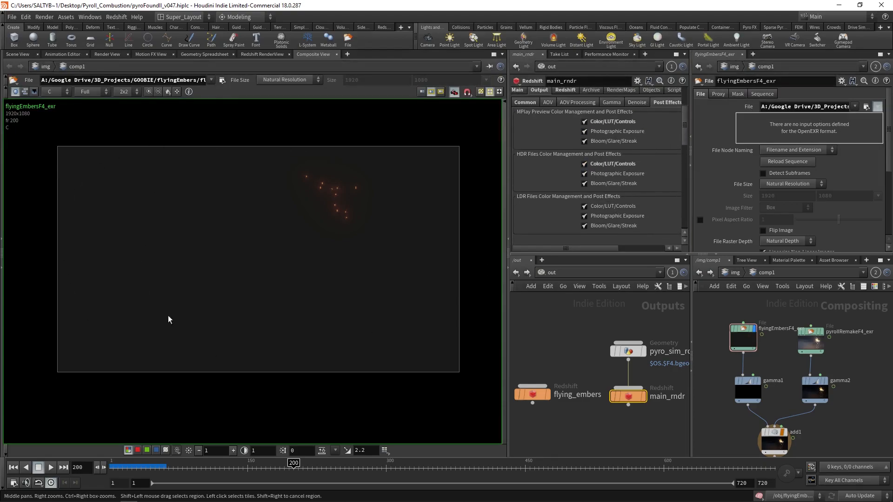
# - Display gamma1, gamma2 and the final add1 node in turn to view the embers and fire composite
pyautogui.moveTo(777, 366); pyautogui.dragTo(765, 364, button='middle')
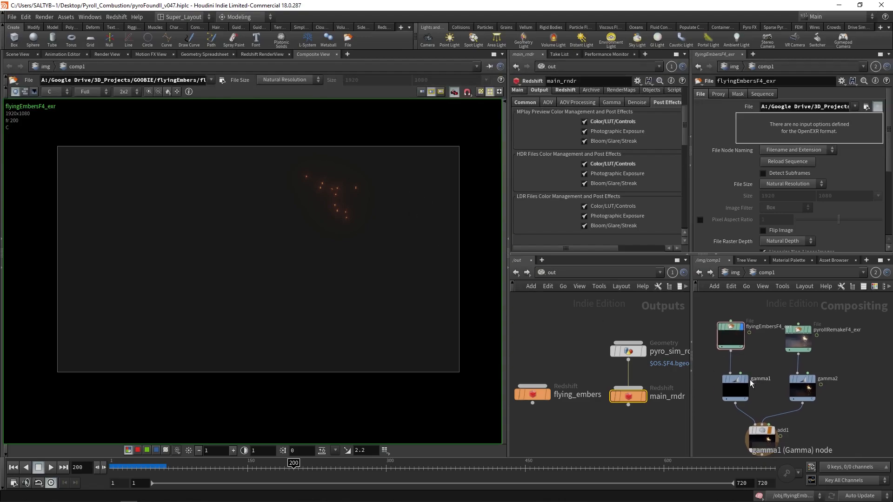
pyautogui.click(747, 383)
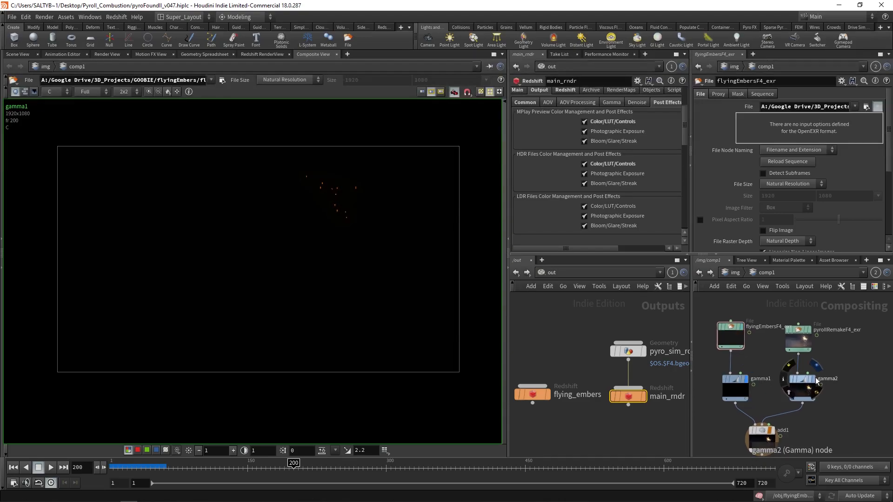
pyautogui.click(818, 382)
pyautogui.moveTo(818, 383); pyautogui.dragTo(807, 356, button='middle')
pyautogui.click(777, 416)
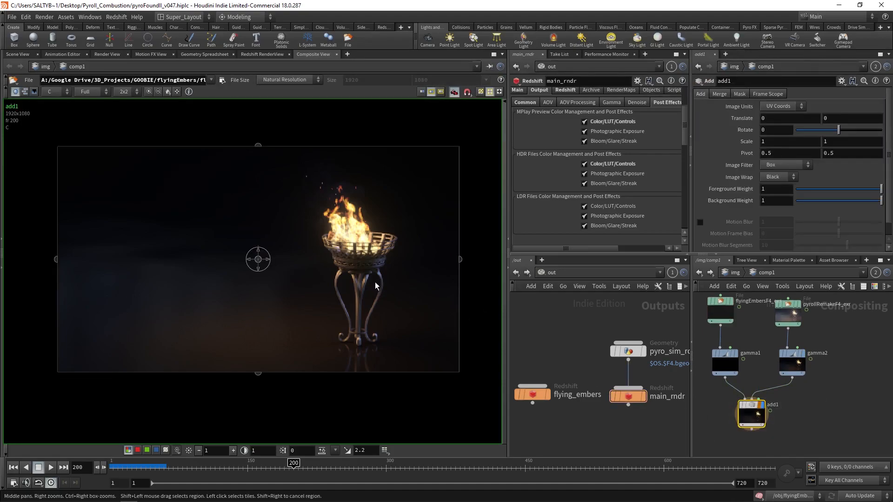
pyautogui.moveTo(744, 336); pyautogui.dragTo(751, 355, button='middle')
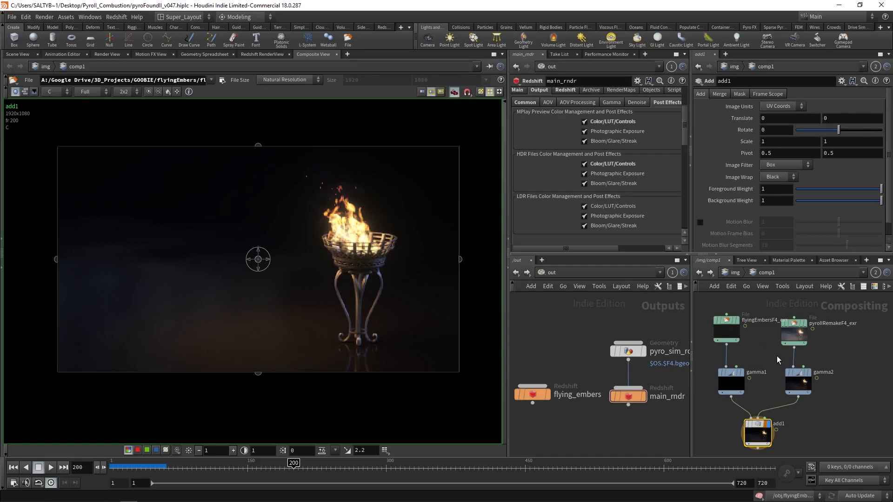
pyautogui.moveTo(778, 347); pyautogui.dragTo(772, 356, button='middle')
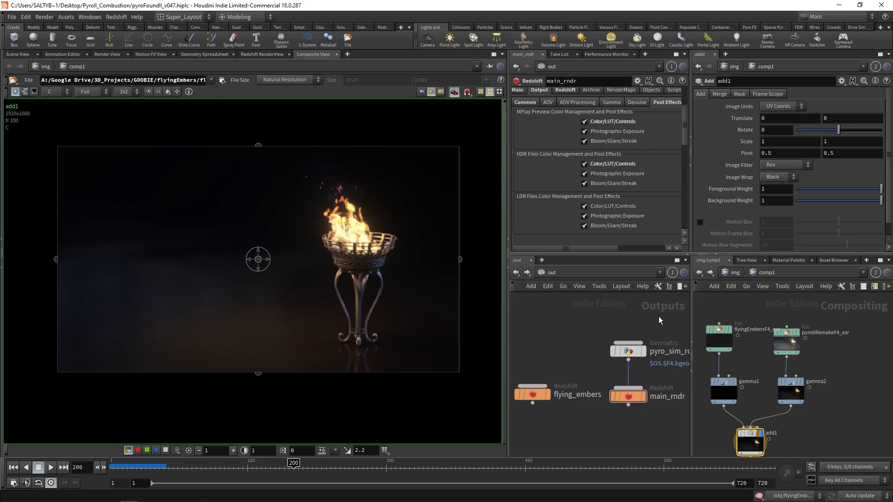
pyautogui.moveTo(762, 389); pyautogui.dragTo(758, 364, button='middle')
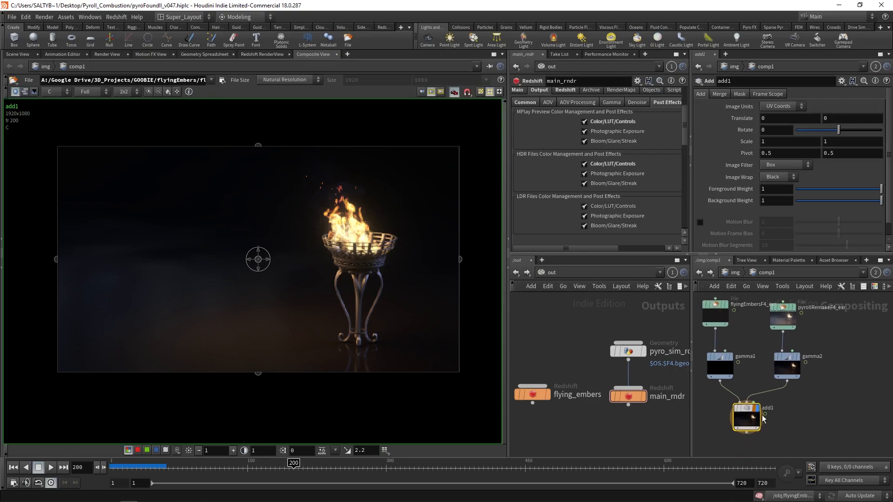